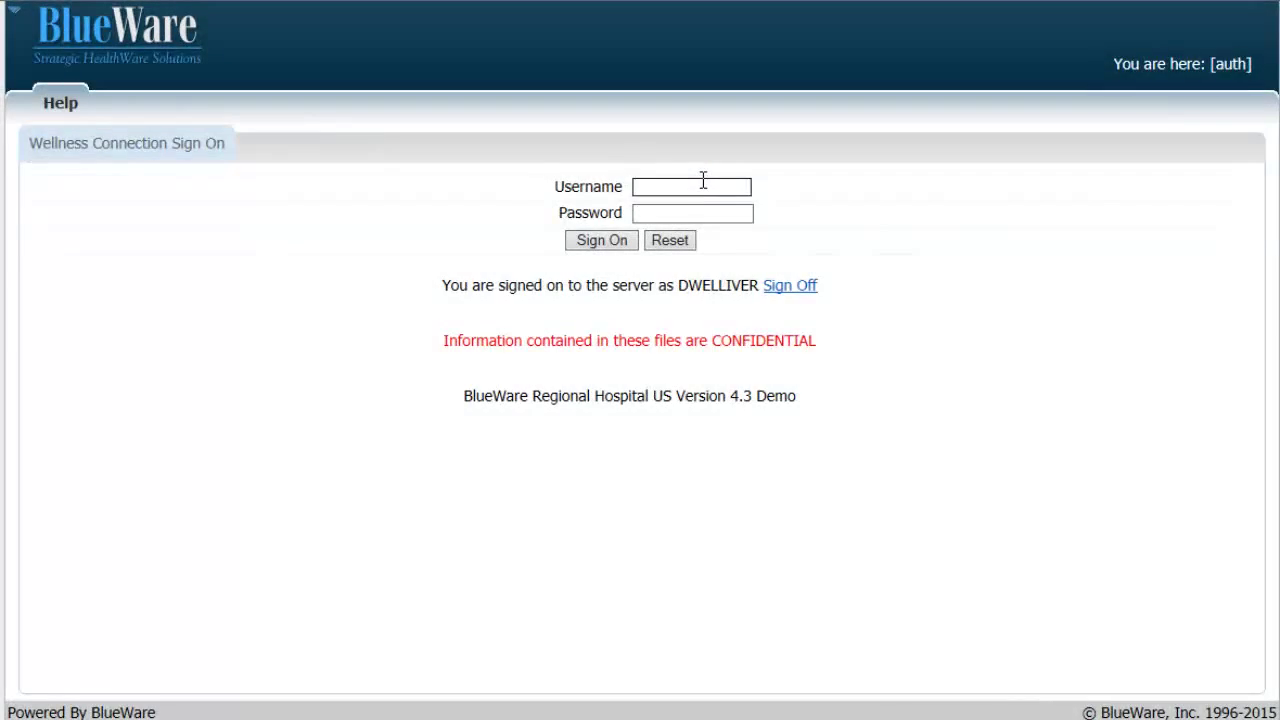
Enter the medical records user's username and password and sign on to reach Patient Search
left_click(652, 211)
type("••••••••")
left_click(628, 240)
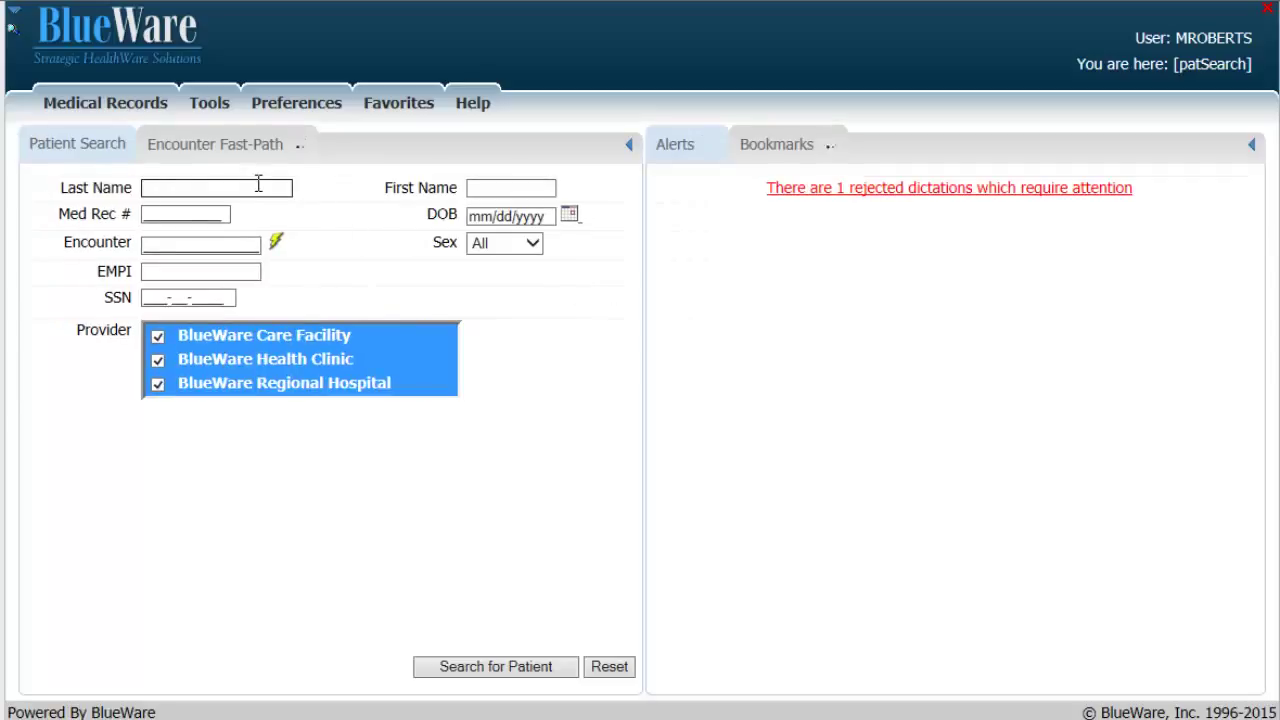
Enter the patient's last name and first name in the search fields
left_click(254, 187)
left_click(480, 187)
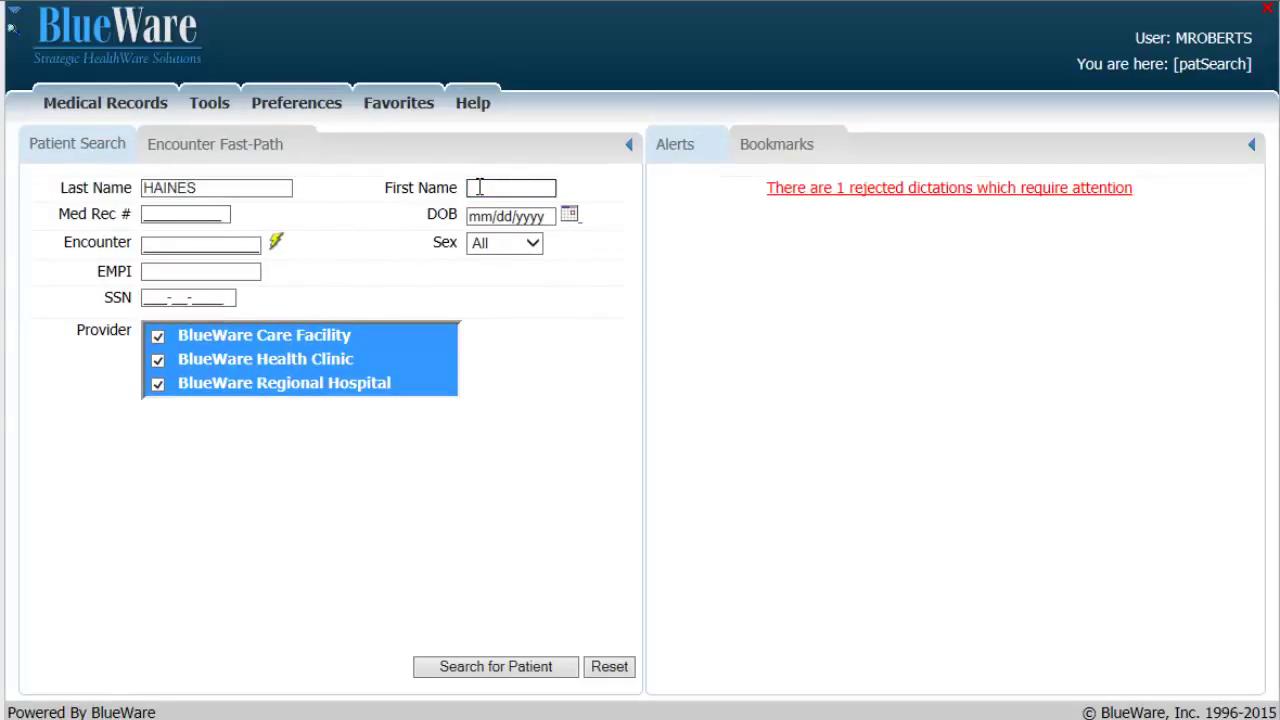
Set Sex to Male and run the patient search
left_click(155, 220)
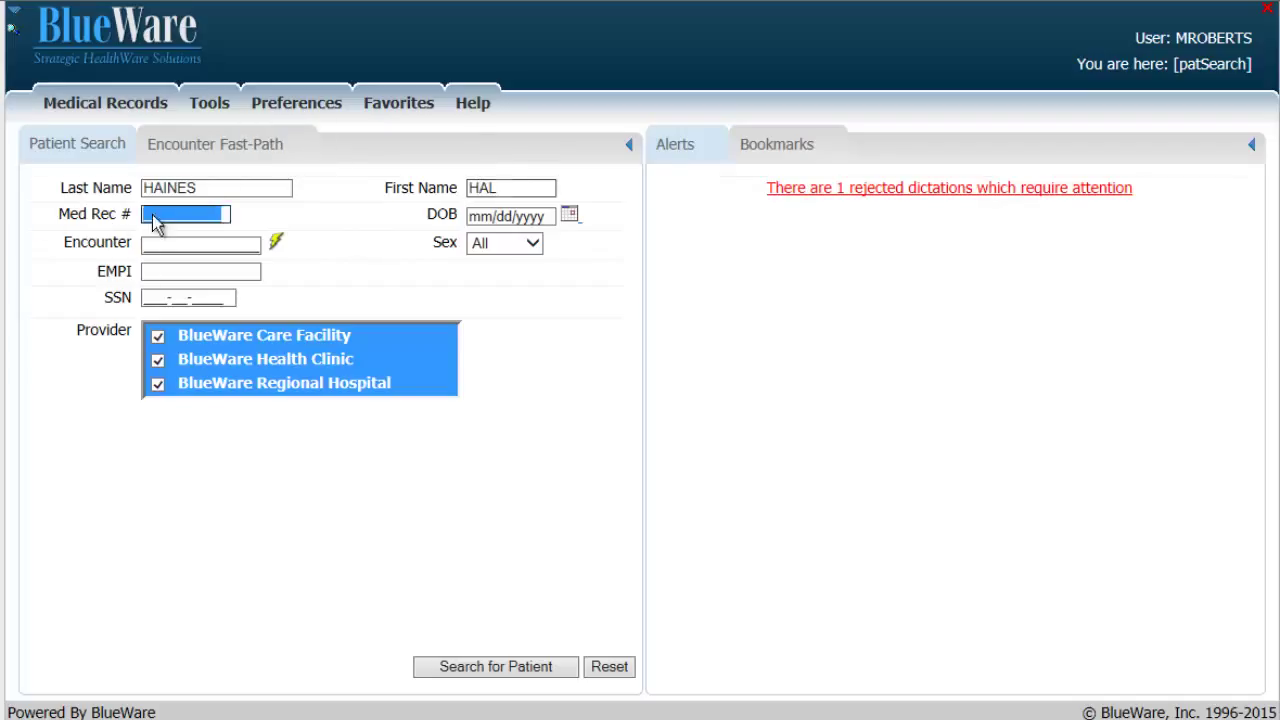
left_click(570, 217)
left_click(572, 218)
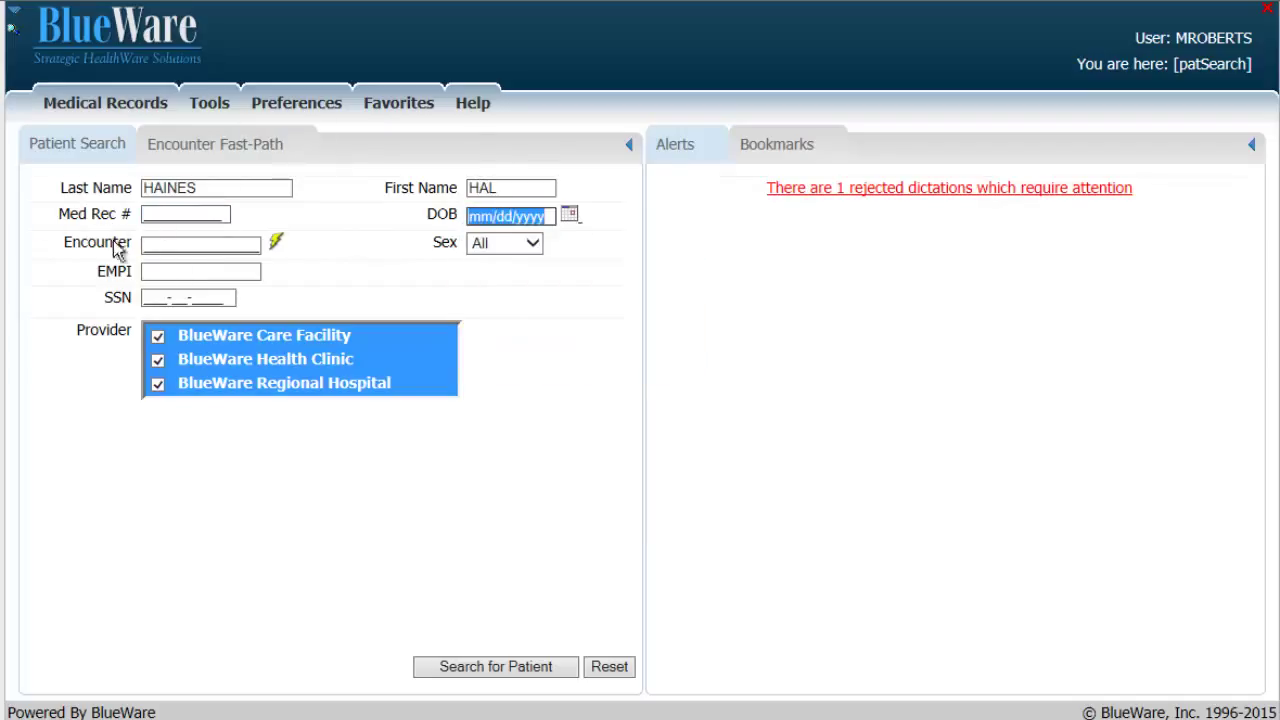
left_click(183, 245)
left_click(160, 271)
left_click(157, 298)
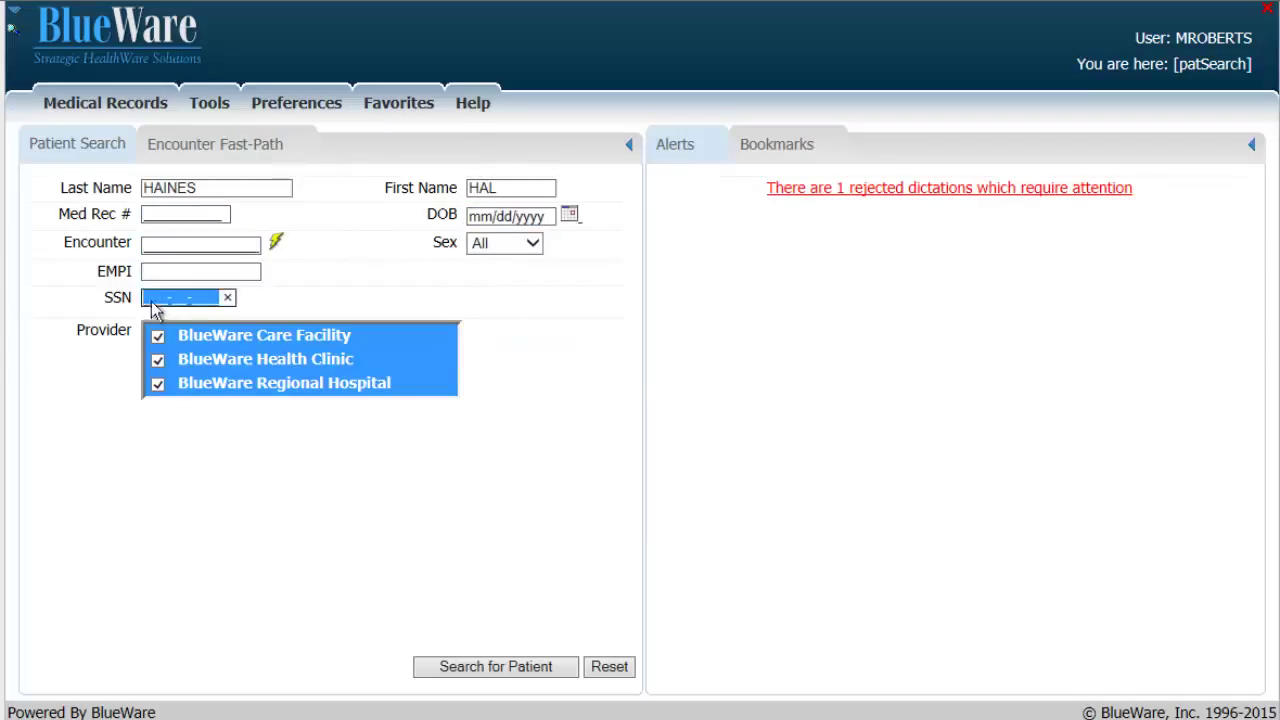
left_click(500, 243)
left_click(488, 257)
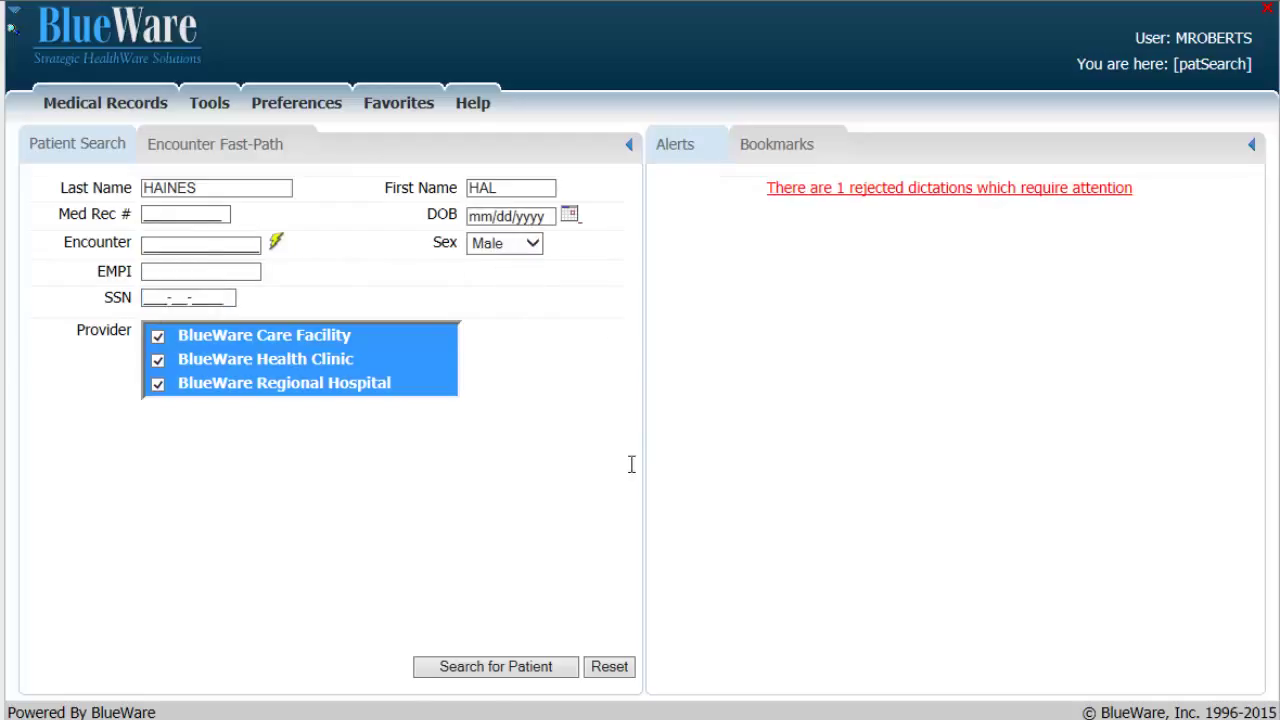
left_click(503, 678)
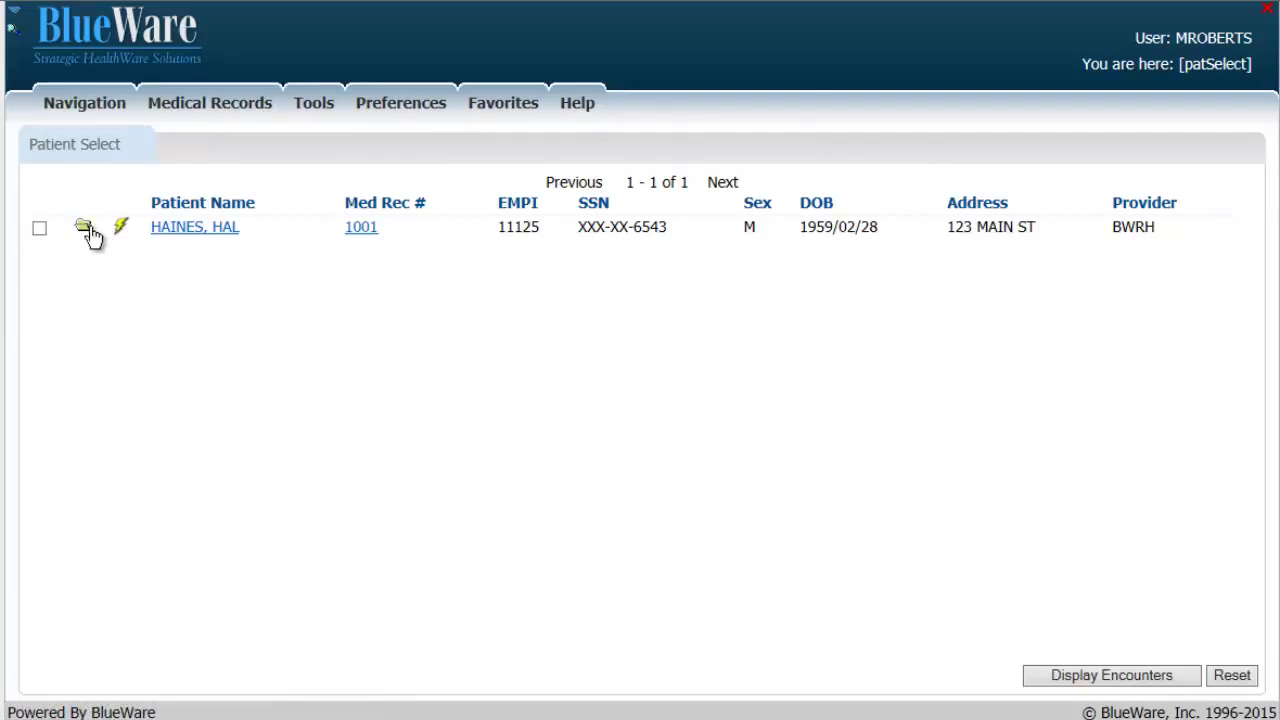
Open Document Display with all of the patient's encounter documents using the fast-path icon
left_click(120, 234)
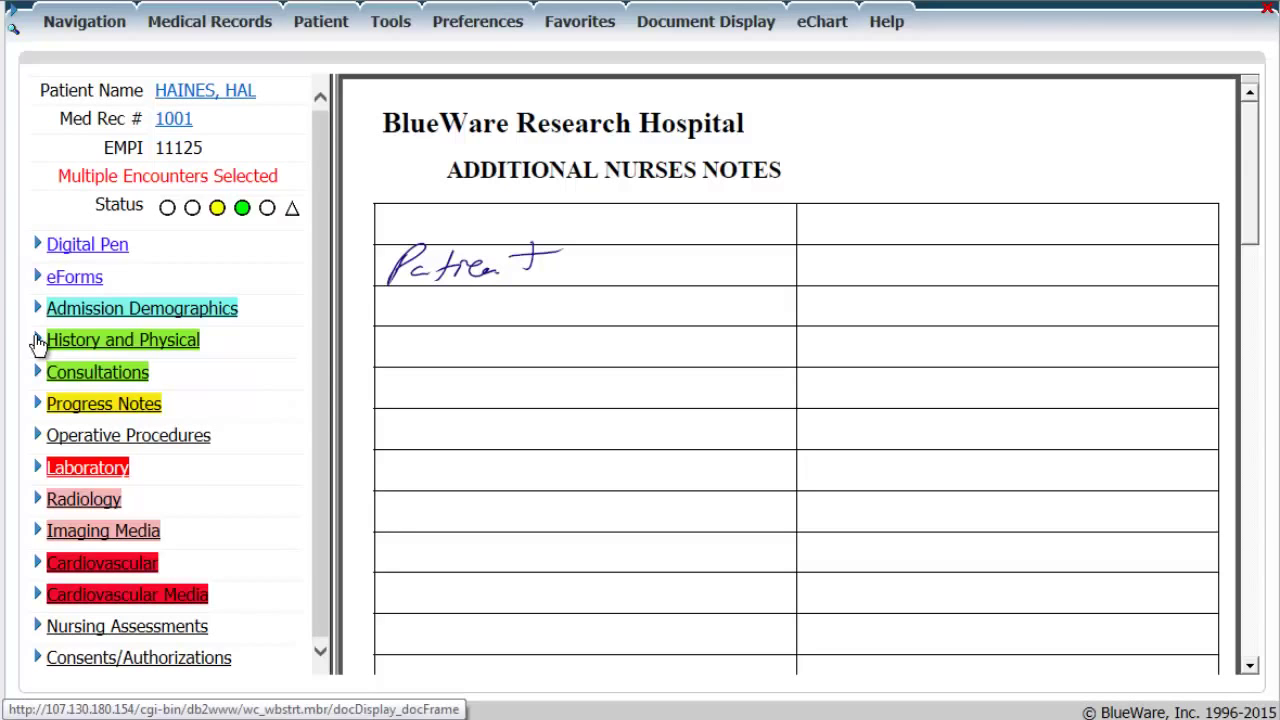
Expand the document categories and tick the Renal Medicine and second 2013/12/31 Consults documents
left_click(37, 341)
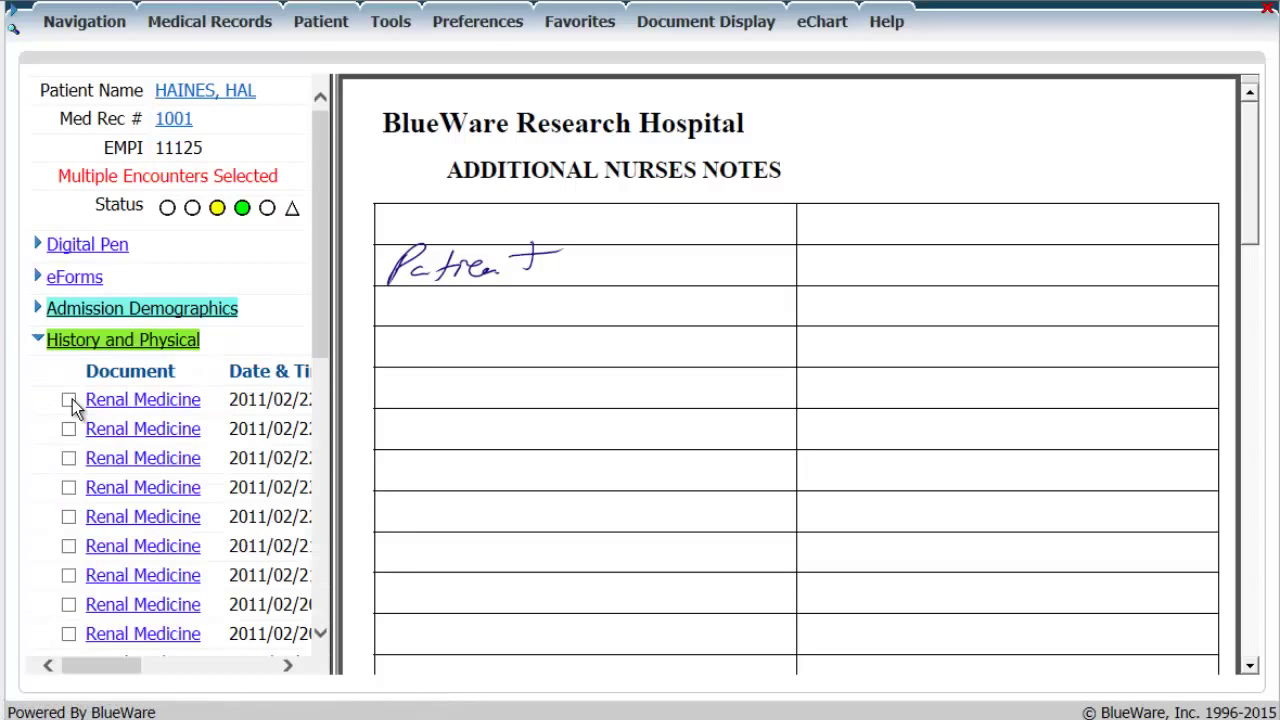
left_click(68, 457)
left_click(38, 310)
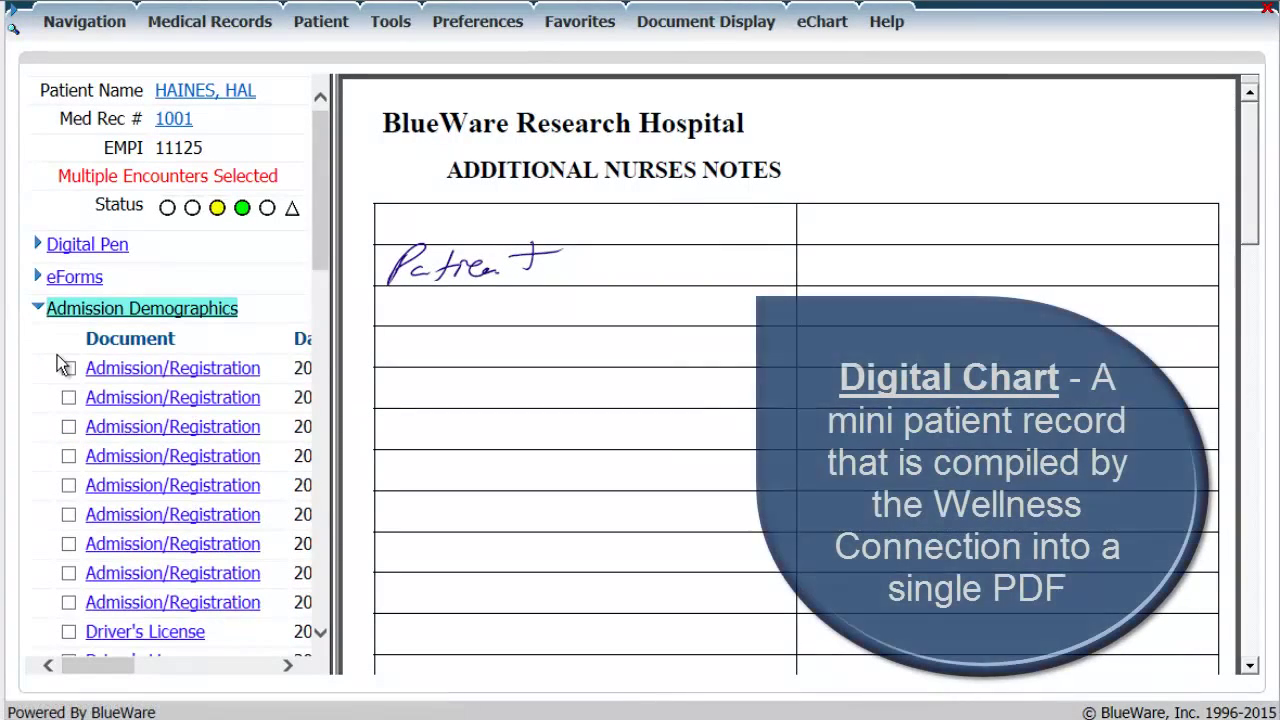
scroll(270, 455, "down", 10)
scroll(270, 455, "down", 5)
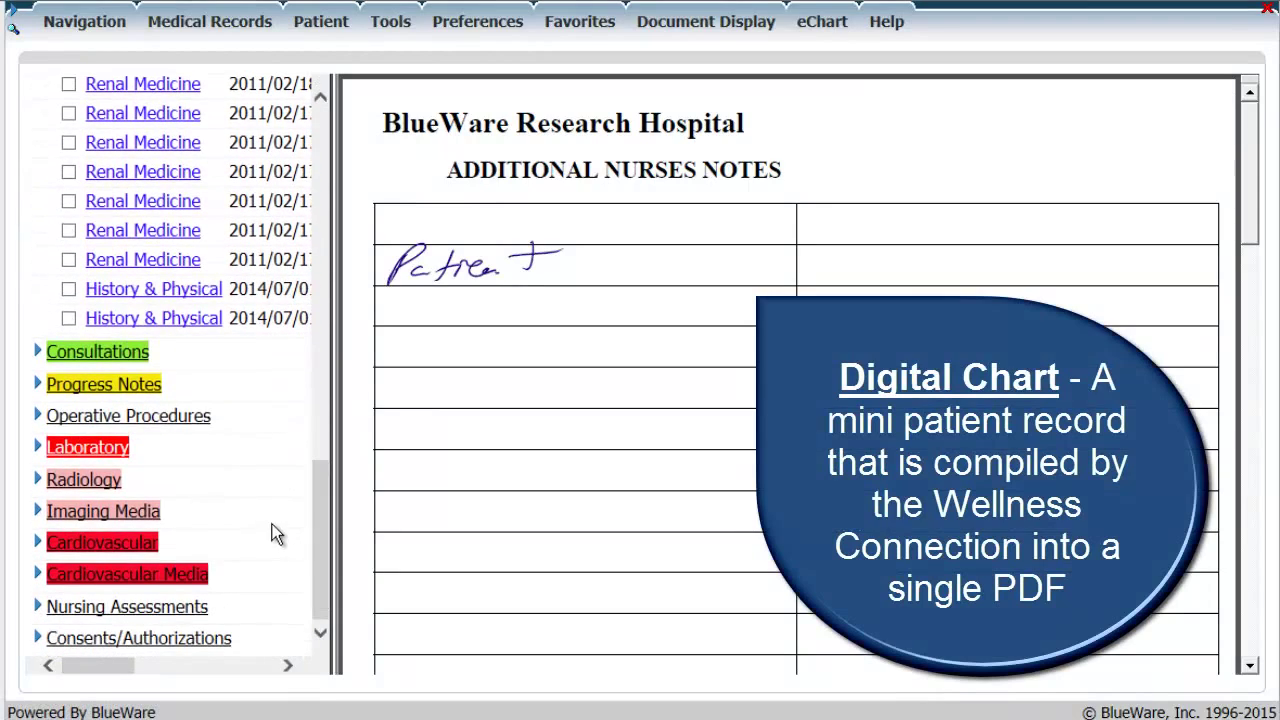
left_click(38, 388)
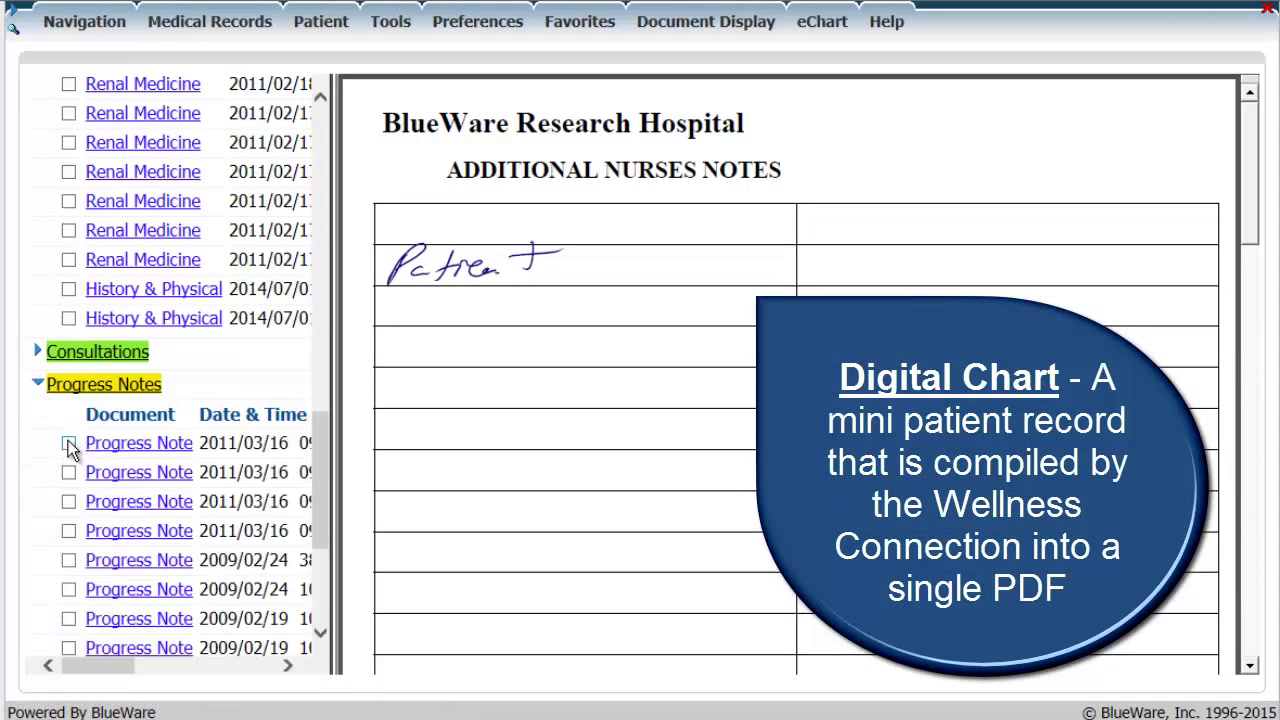
left_click(37, 352)
left_click(68, 440)
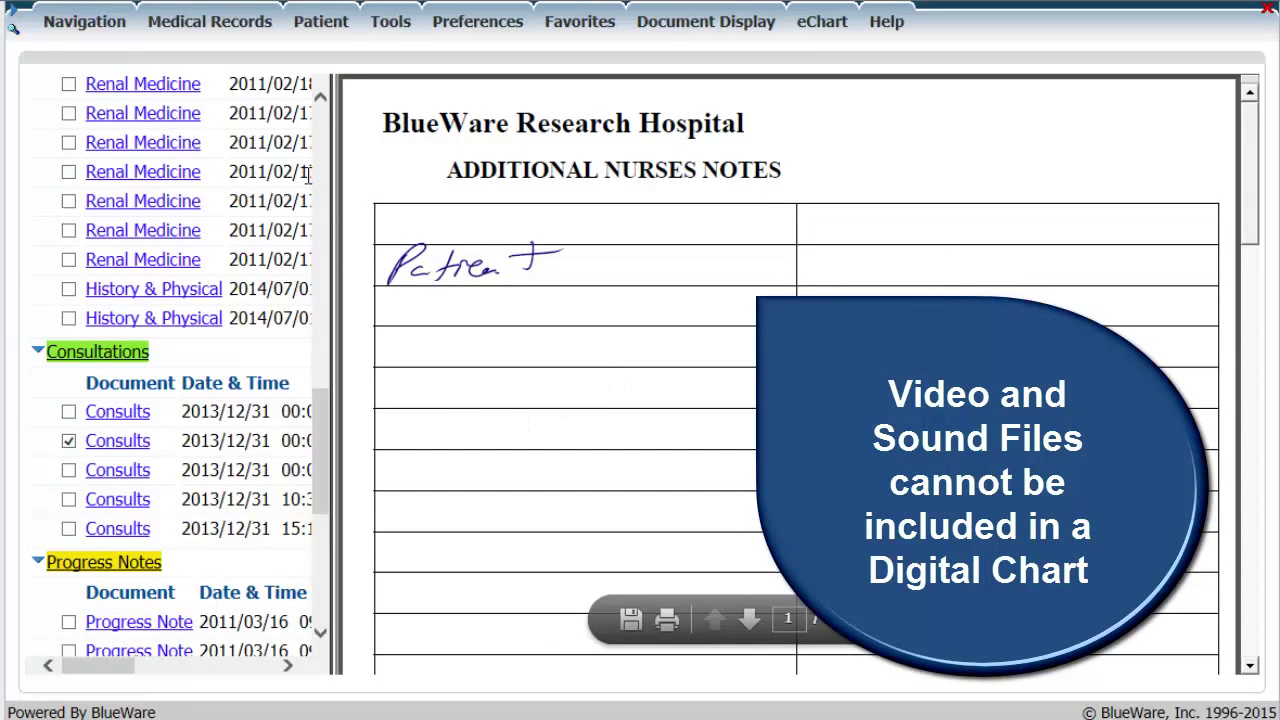
left_click(805, 24)
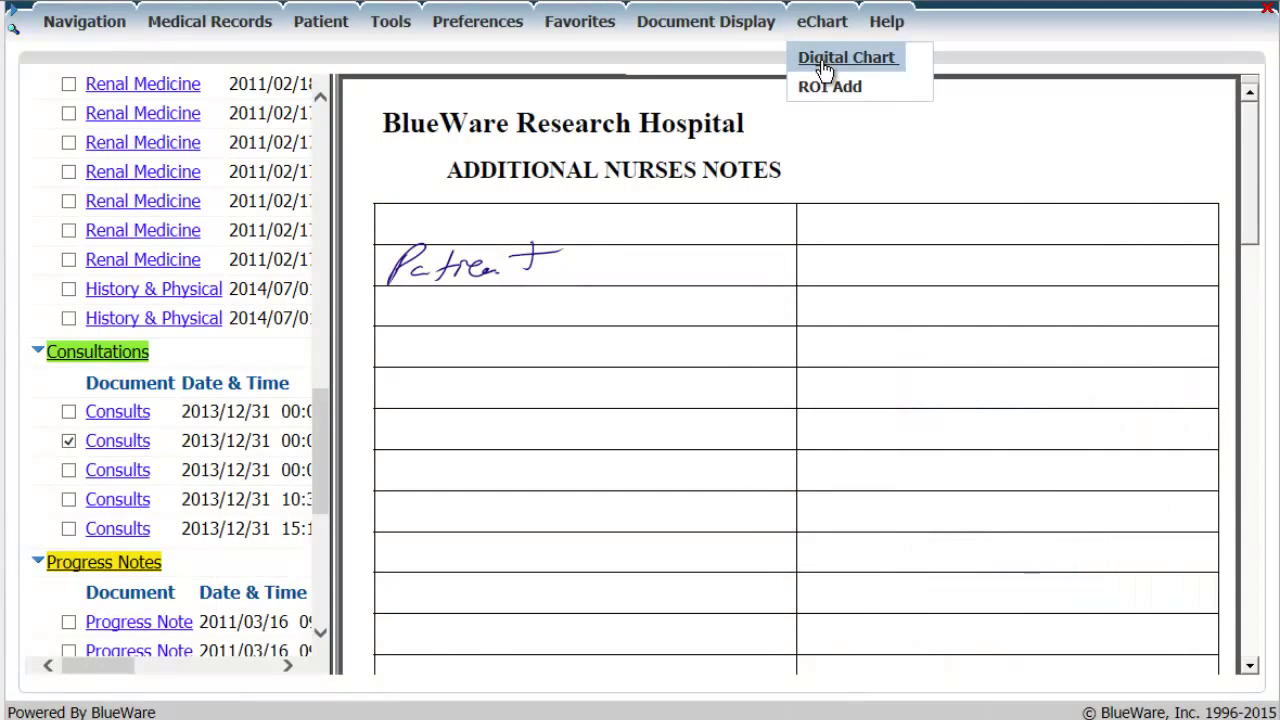
Choose eChart > Digital Chart to bring up the Release of Information request form
left_click(824, 62)
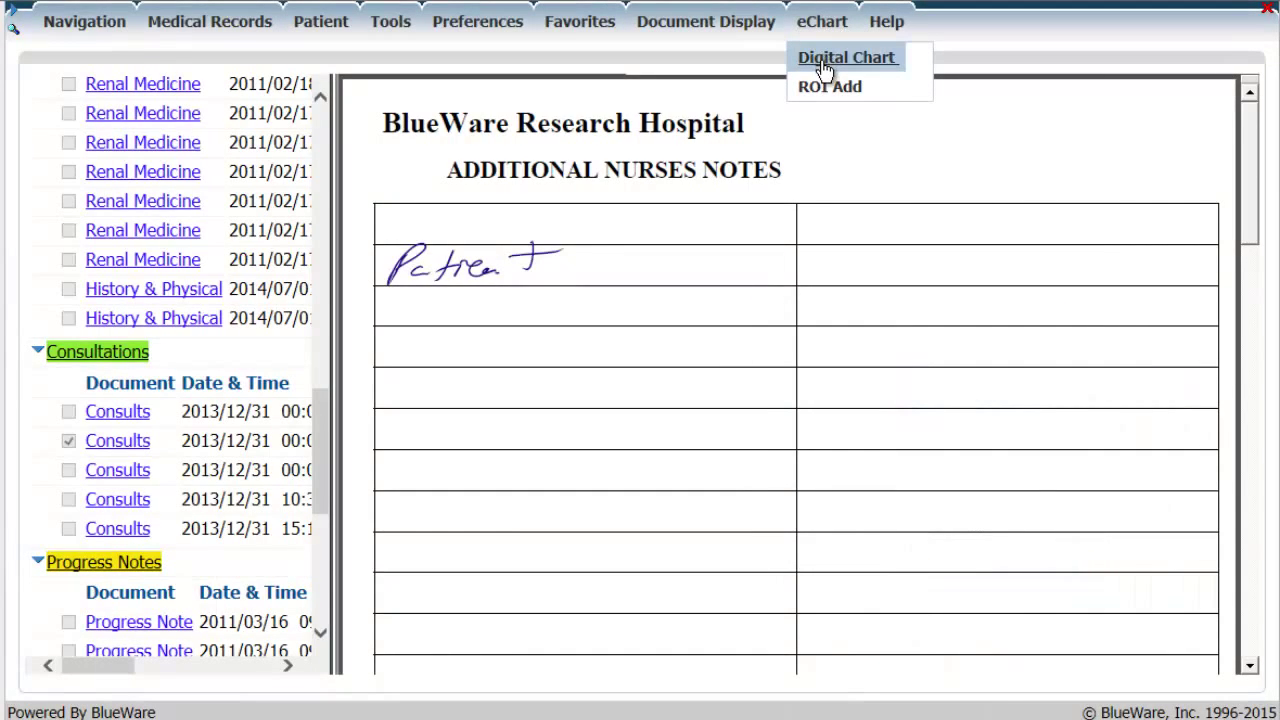
mouse_move(822, 25)
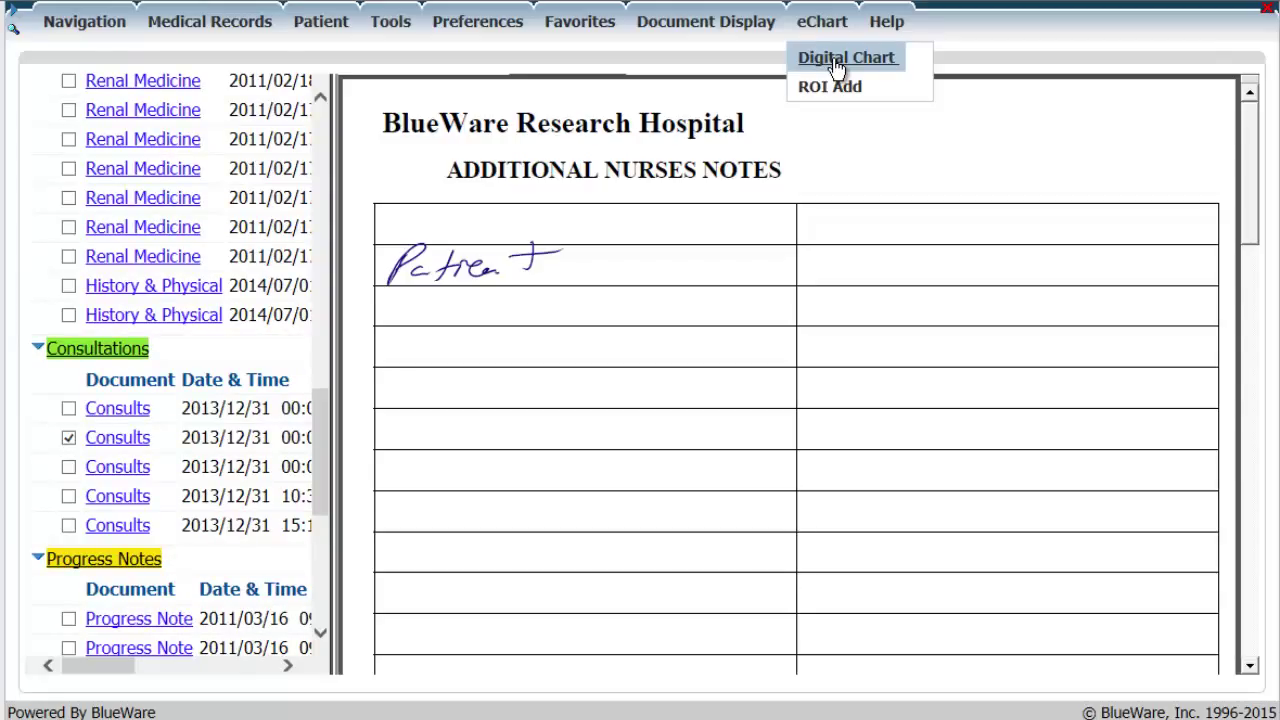
left_click(830, 84)
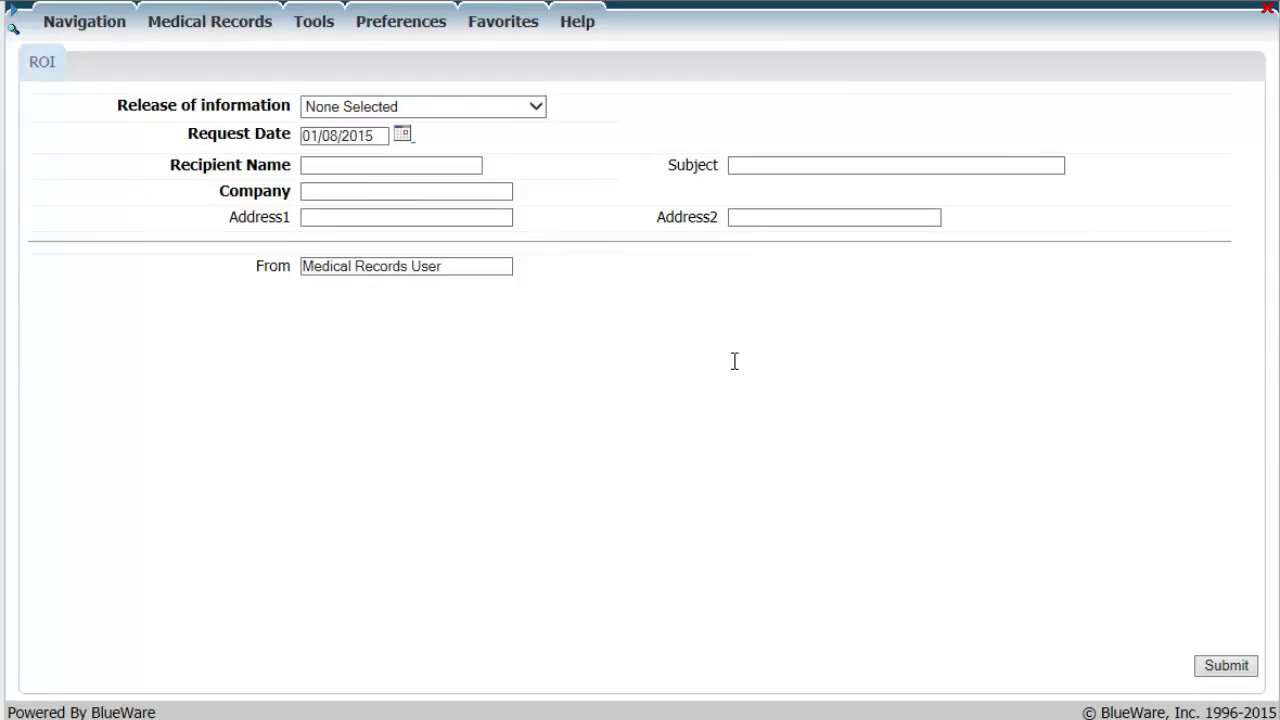
Submit a 1001-2 Consultation with Dr. release to the recipient doctor at Wellness Hospital
left_click(521, 112)
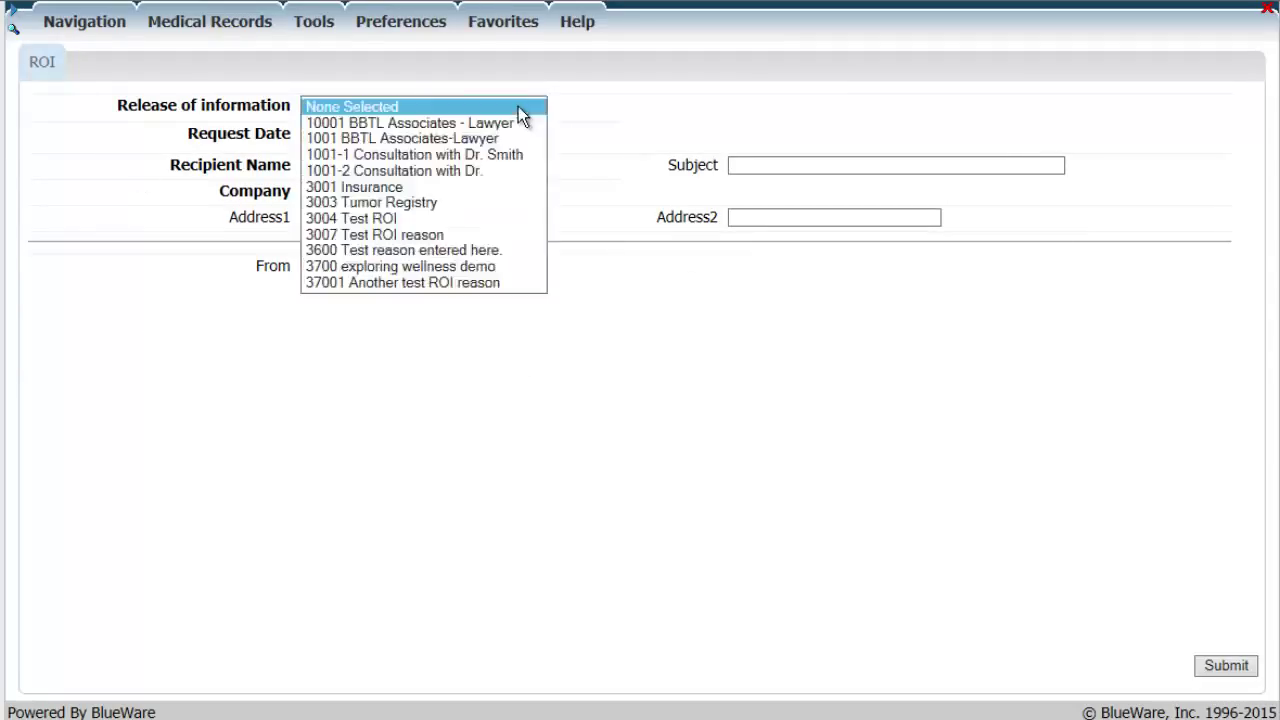
left_click(508, 169)
type("D")
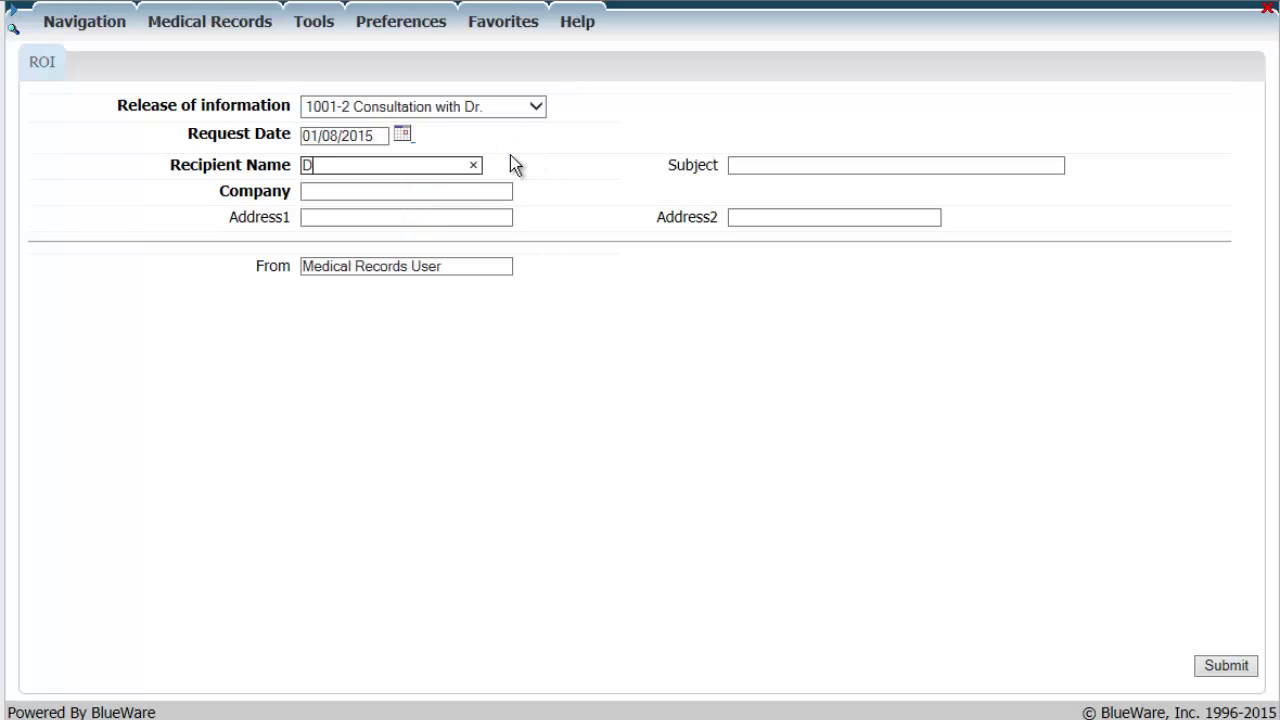
type("r. Morris")
key("Tab")
type("Wellness Hospital")
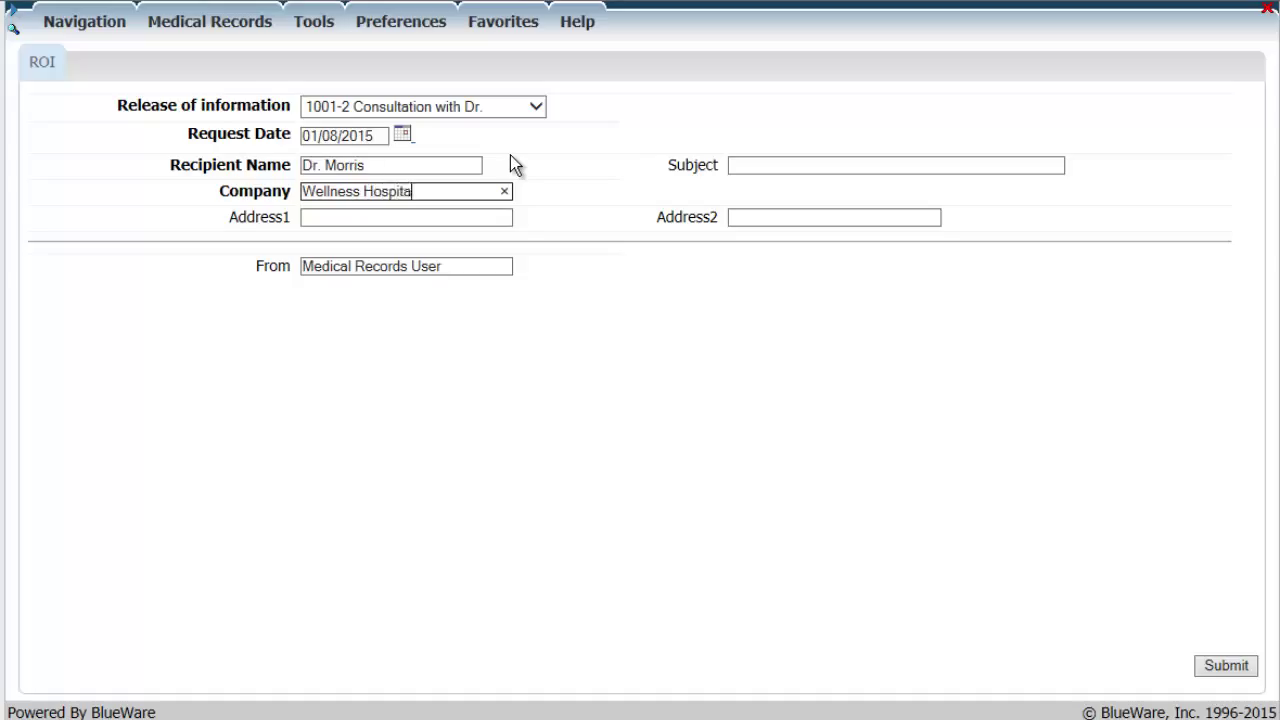
left_click(1228, 666)
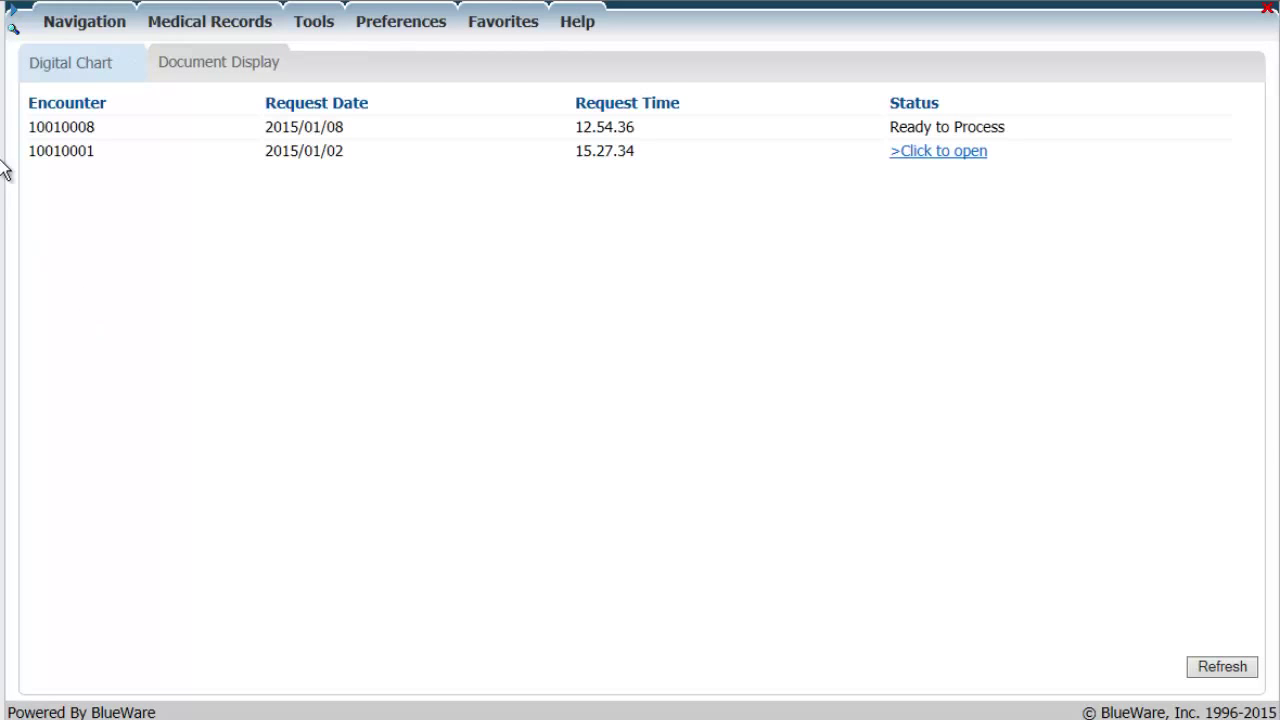
key("ctrl+a")
left_click_drag(30, 126, 1024, 123)
left_click(1033, 138)
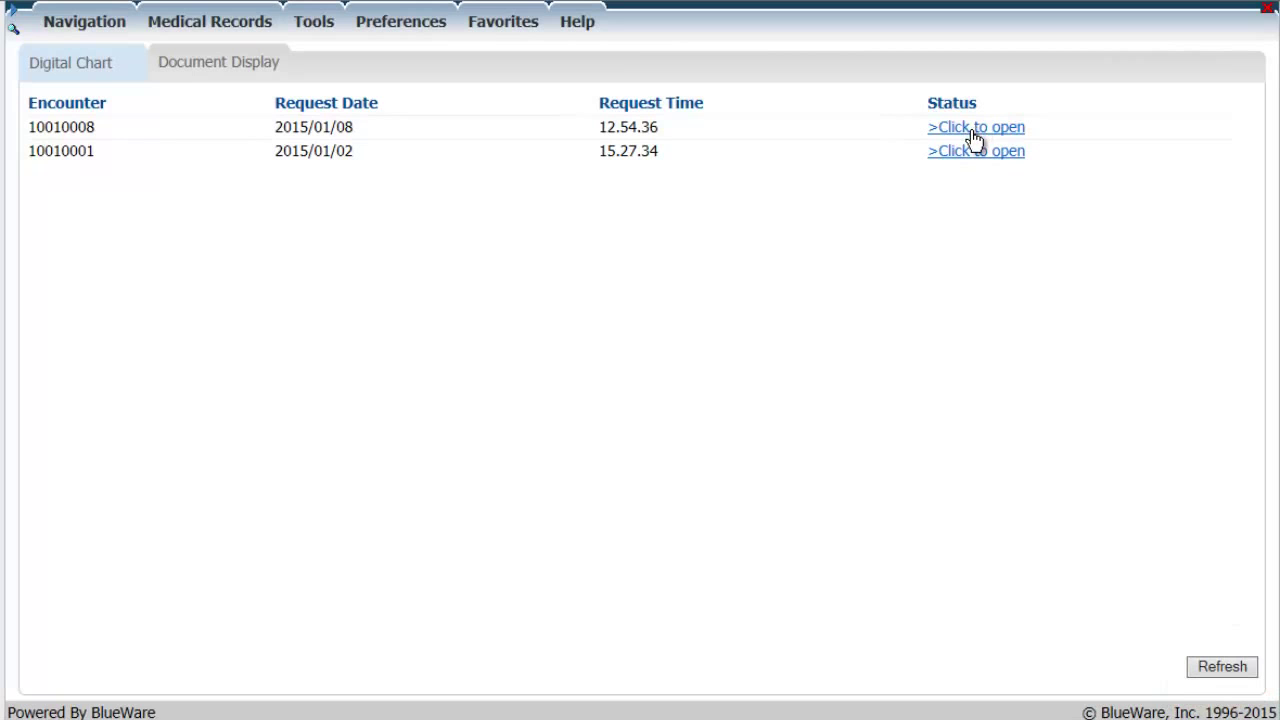
left_click(971, 131)
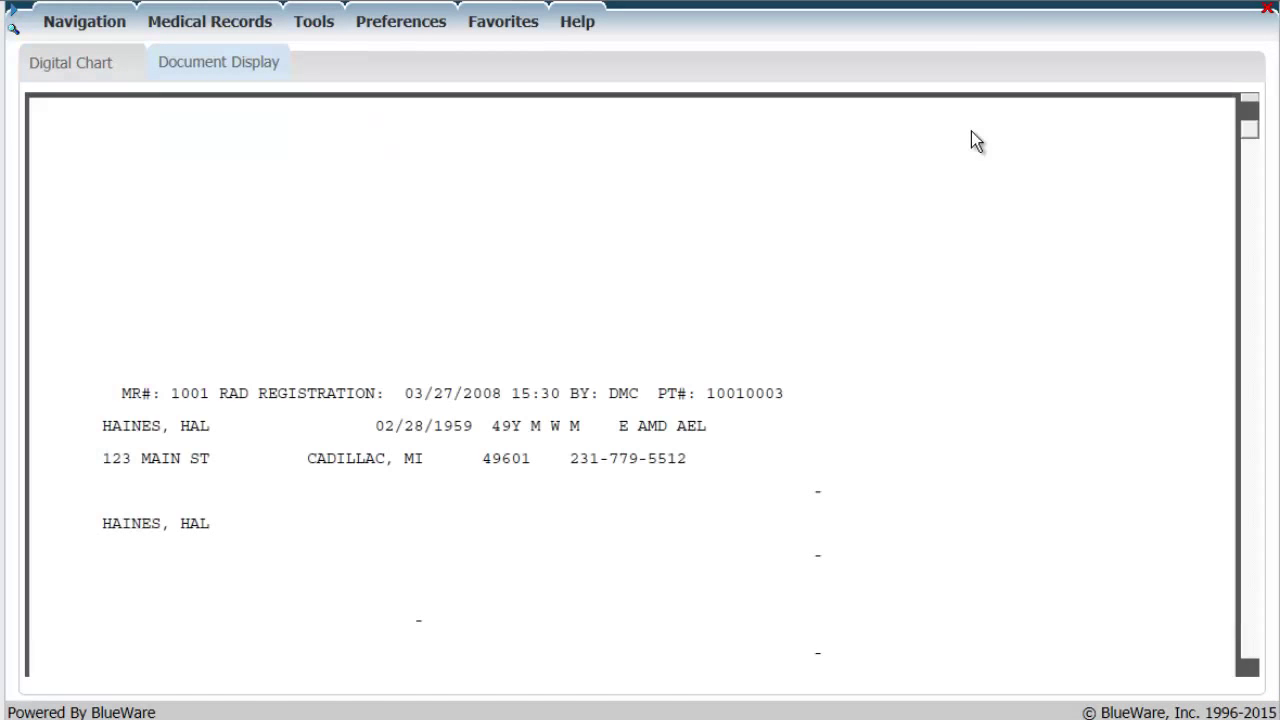
mouse_move(1249, 127)
left_mouse_down()
mouse_move(1245, 187)
mouse_move(1223, 209)
mouse_move(1237, 339)
mouse_move(1270, 152)
mouse_move(1250, 110)
left_mouse_up()
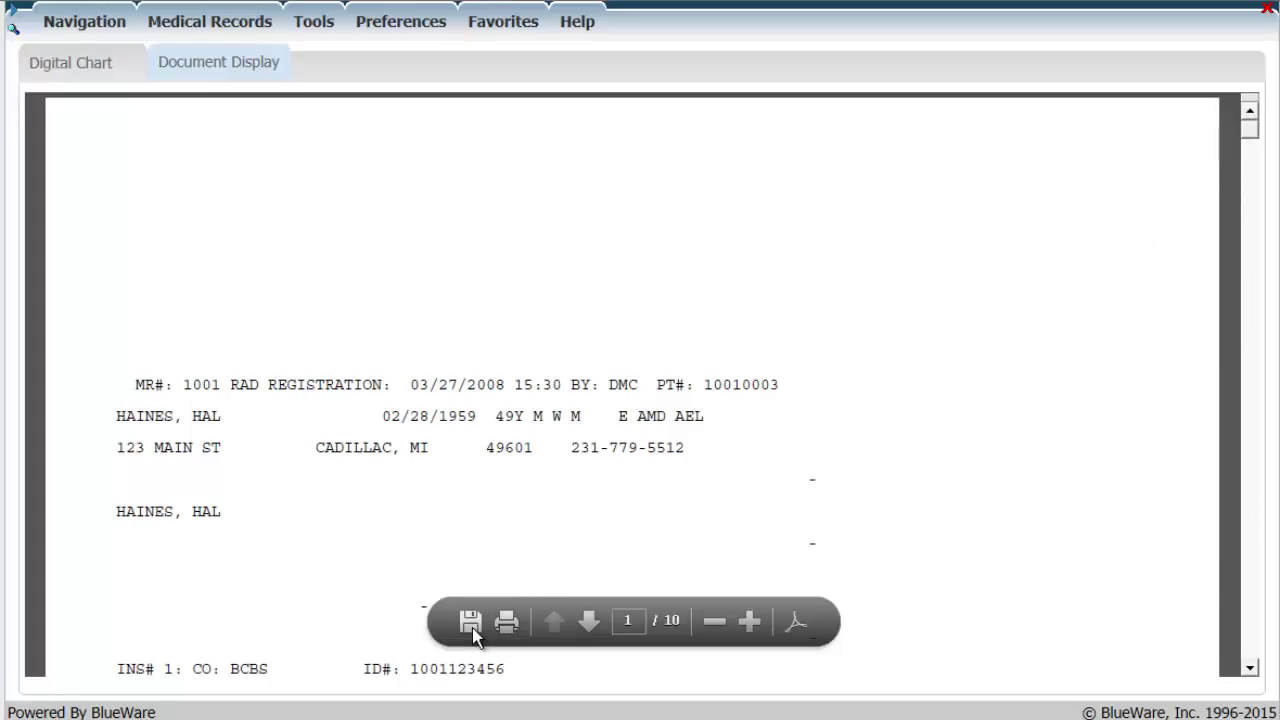
Set up a copy of the chart PDF for Removable Disk (E:), keeping the suggested file name
left_click(470, 623)
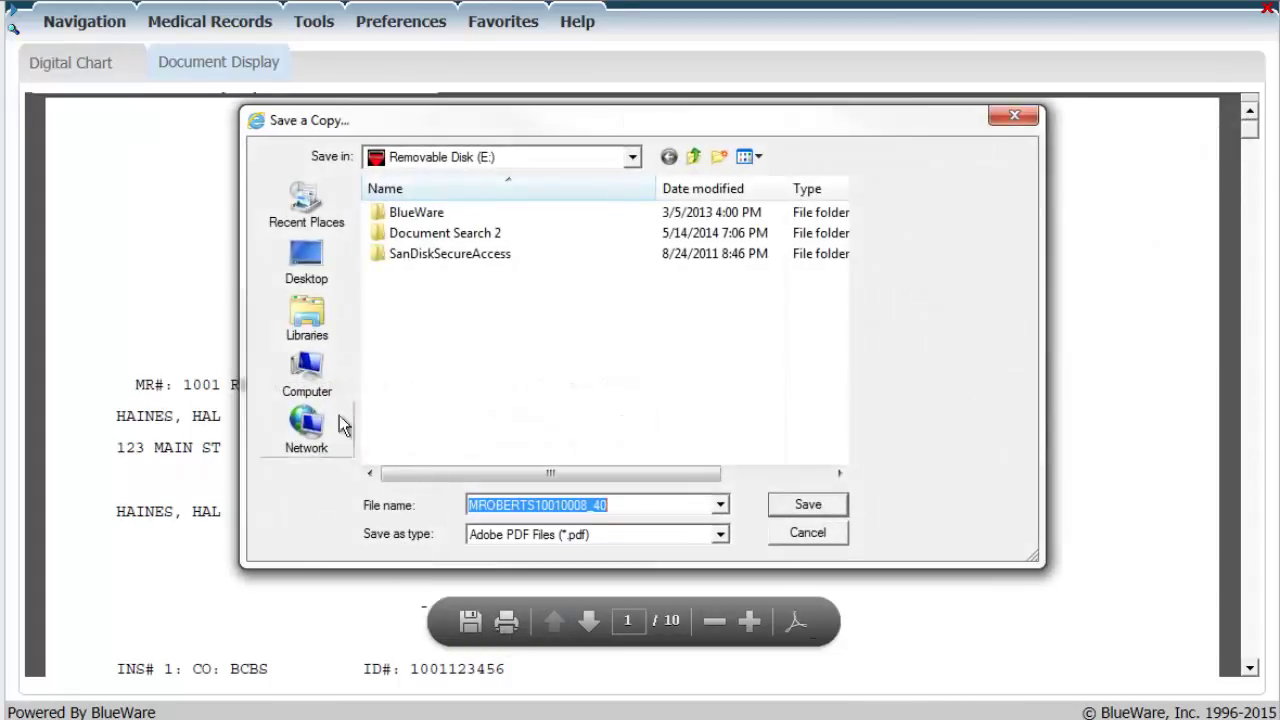
left_click(305, 270)
left_click(469, 274)
double_click(469, 274)
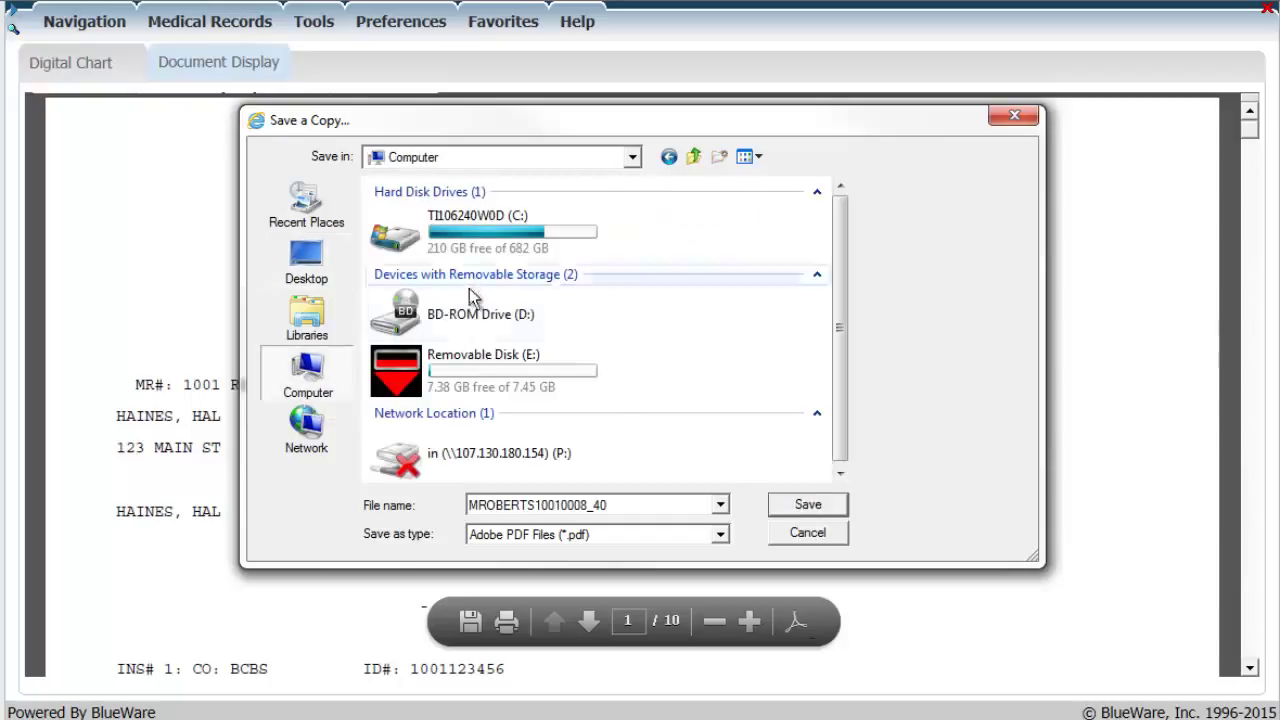
double_click(483, 371)
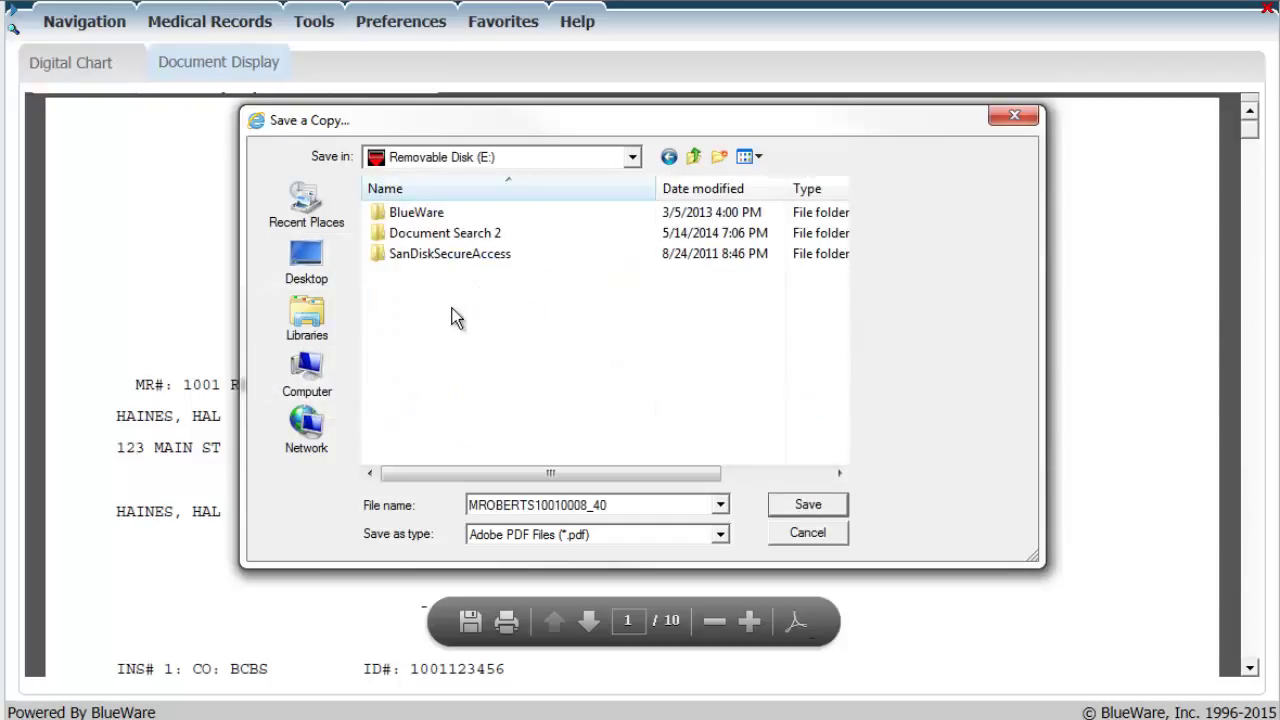
double_click(632, 504)
left_click(641, 504)
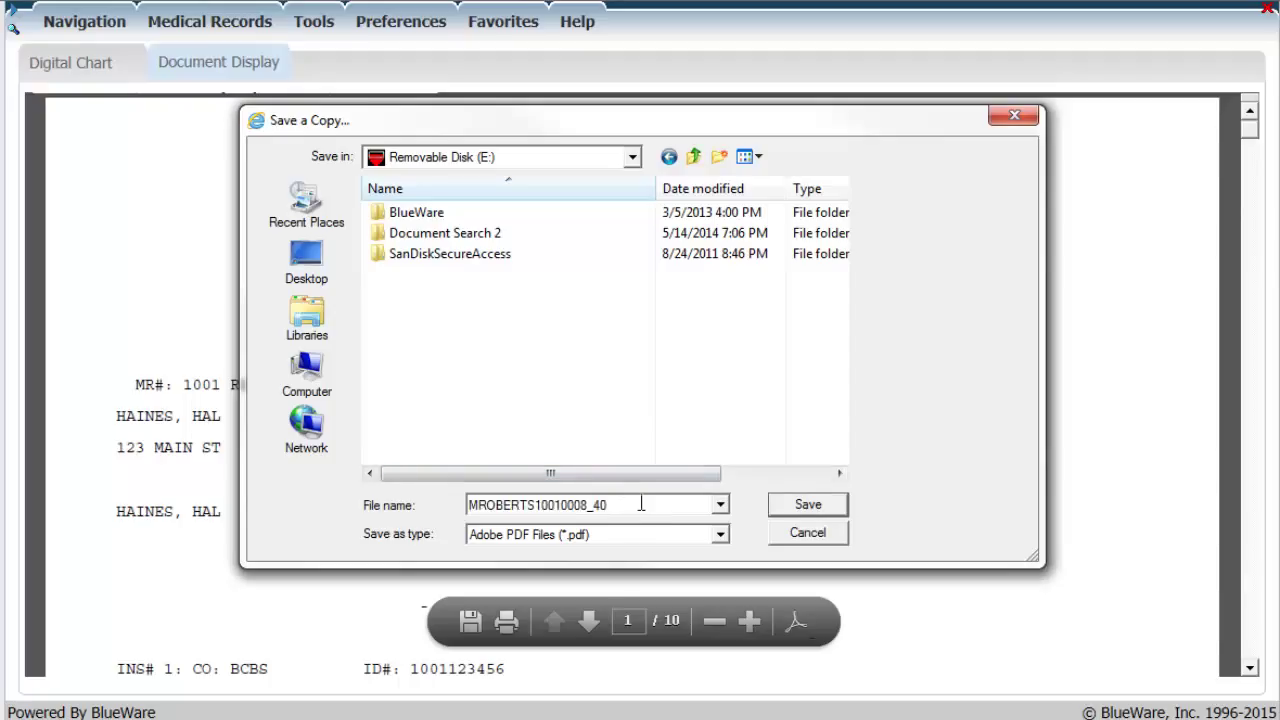
Save the PDF to the removable disk, then reopen the Digital Charts list via Patient Select
left_click(808, 505)
left_click(60, 24)
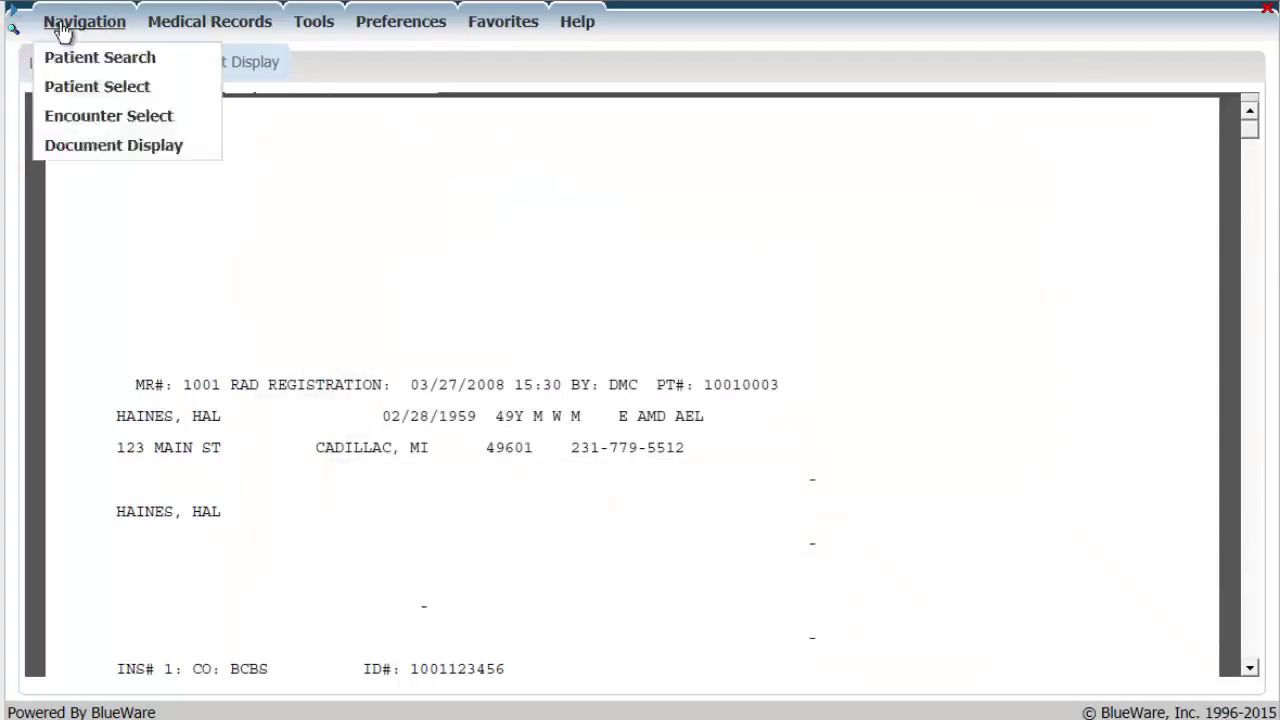
left_click(67, 90)
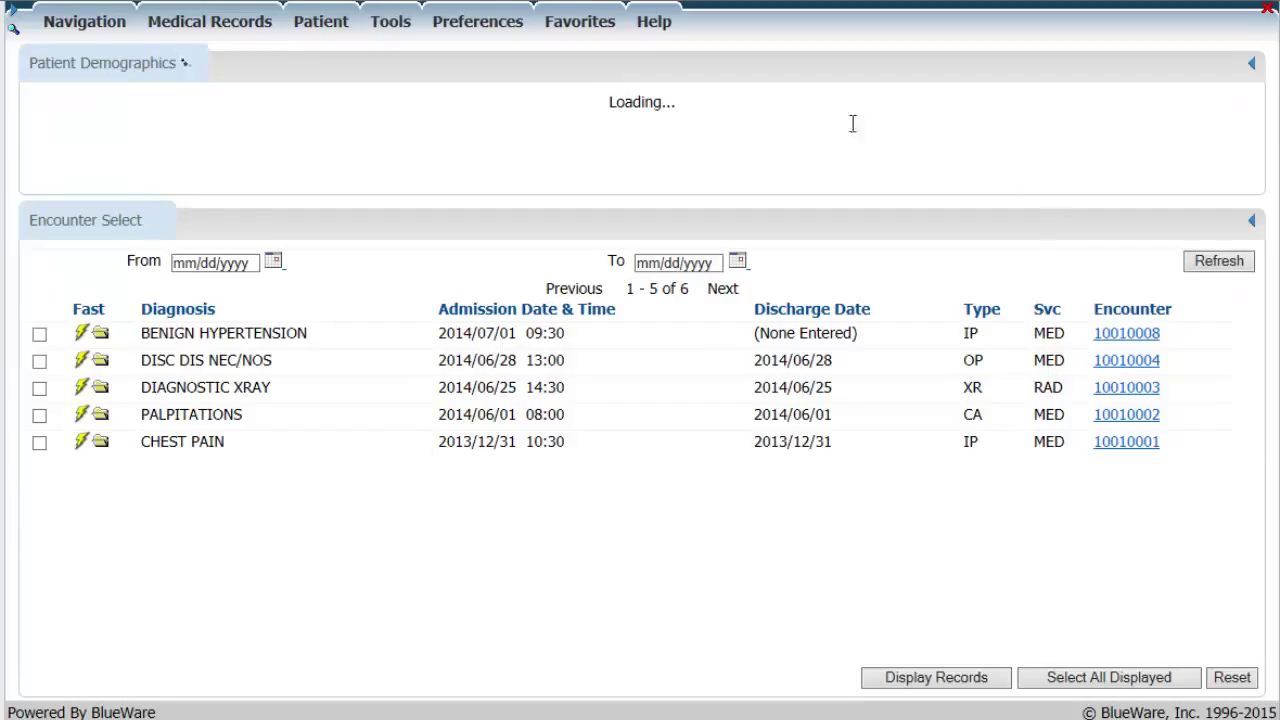
left_click(390, 24)
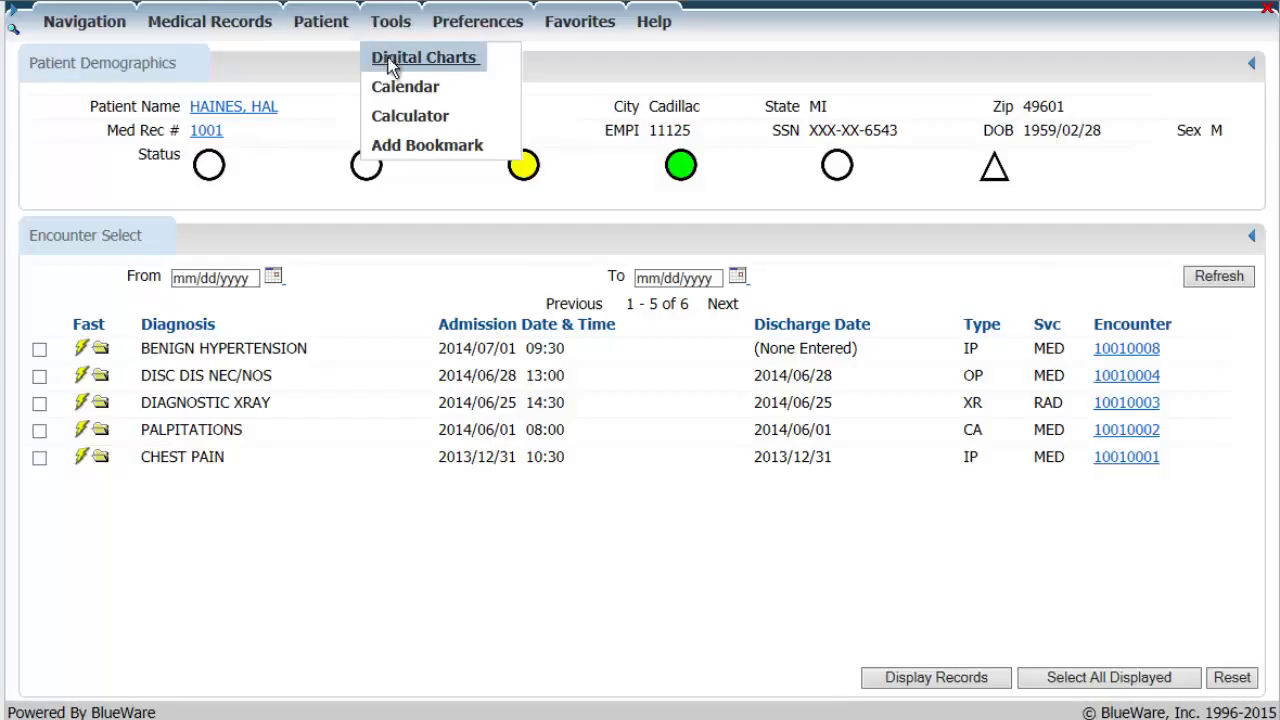
left_click(388, 58)
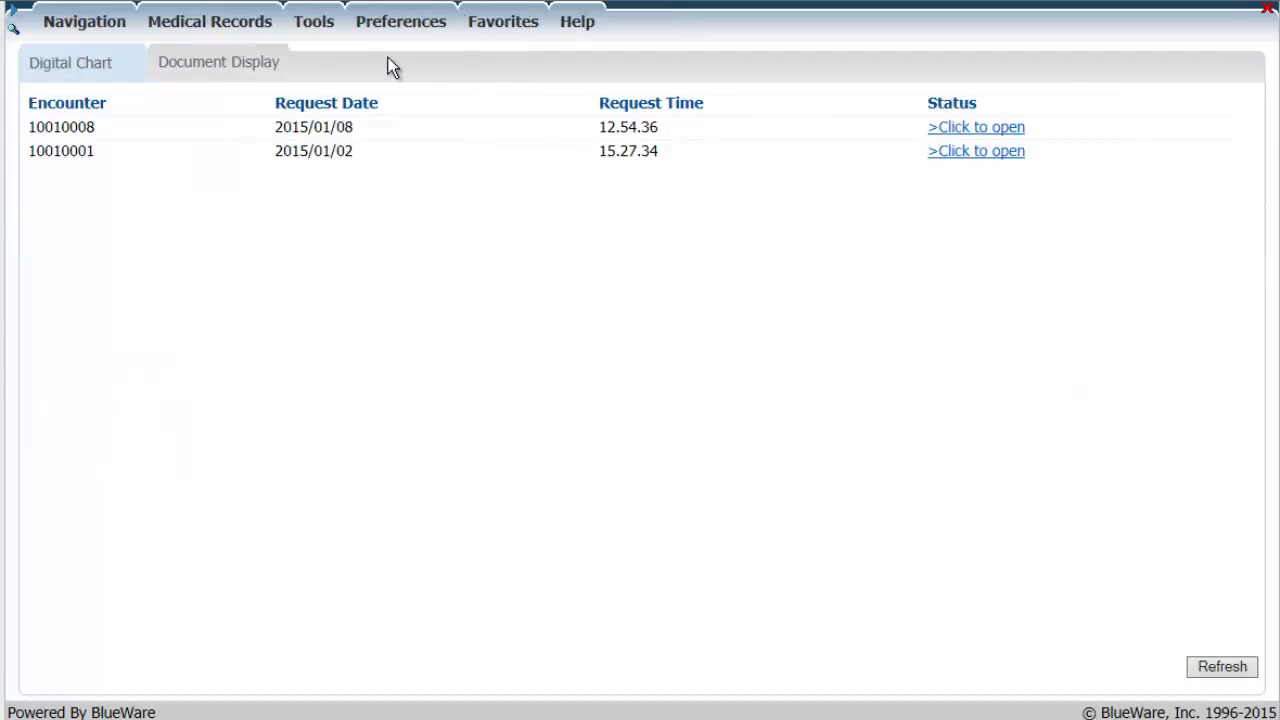